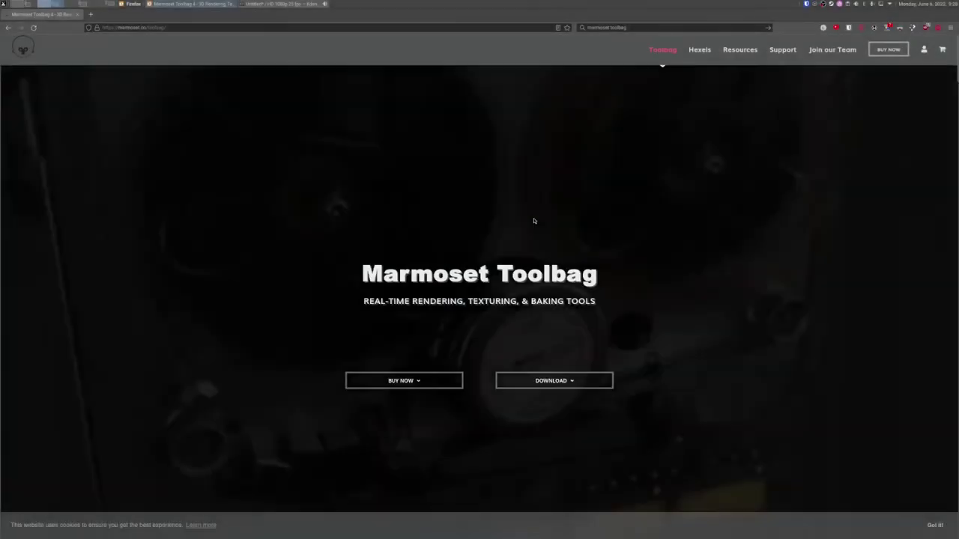
Go to the Toolbag 4 Windows installer download, and open the Debian packages page from the WineHQ download wiki
click(549, 337)
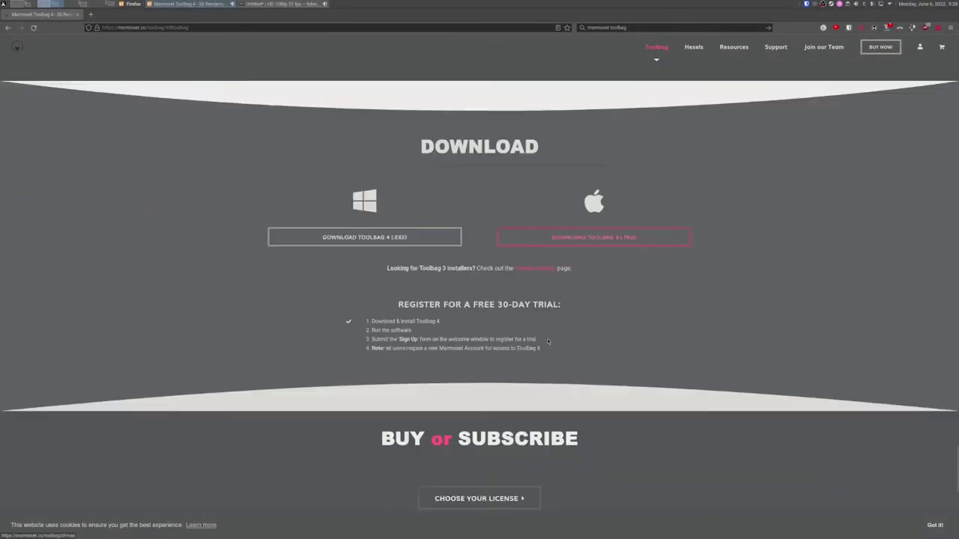
drag(479, 216, 369, 188)
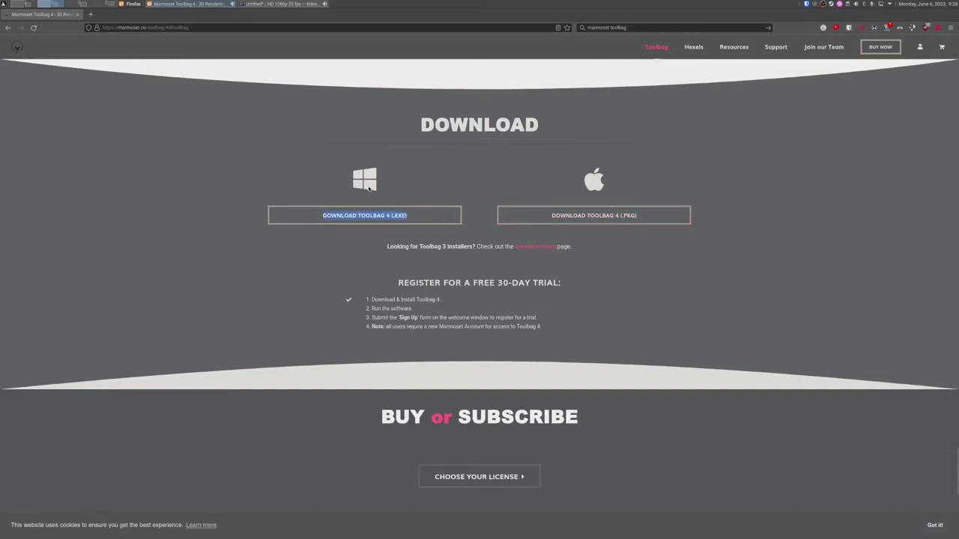
click(586, 199)
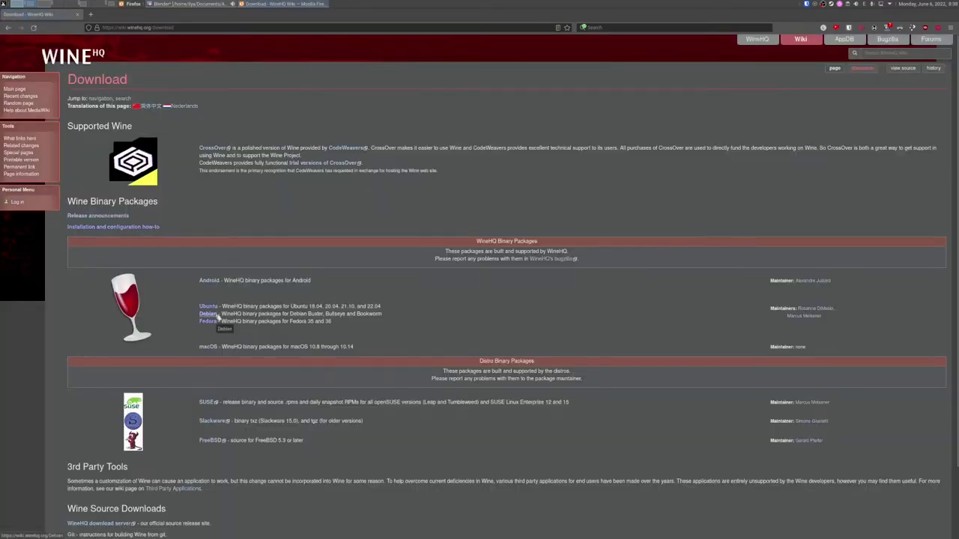
click(215, 313)
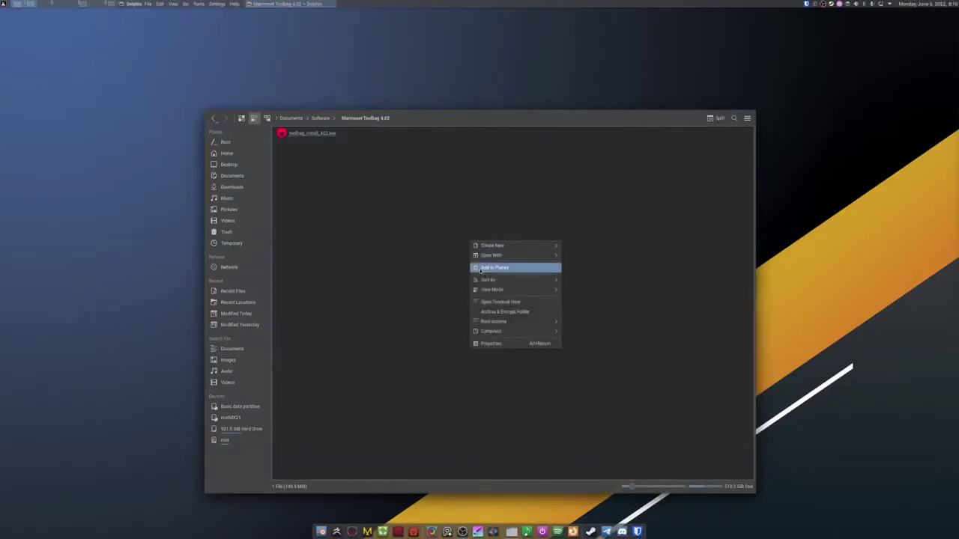
Run toolbag_install_402.exe with Wine from a terminal in its folder, accept the licence and install to the default destination folder
click(484, 302)
text(wine toolbag_install_402.exe)
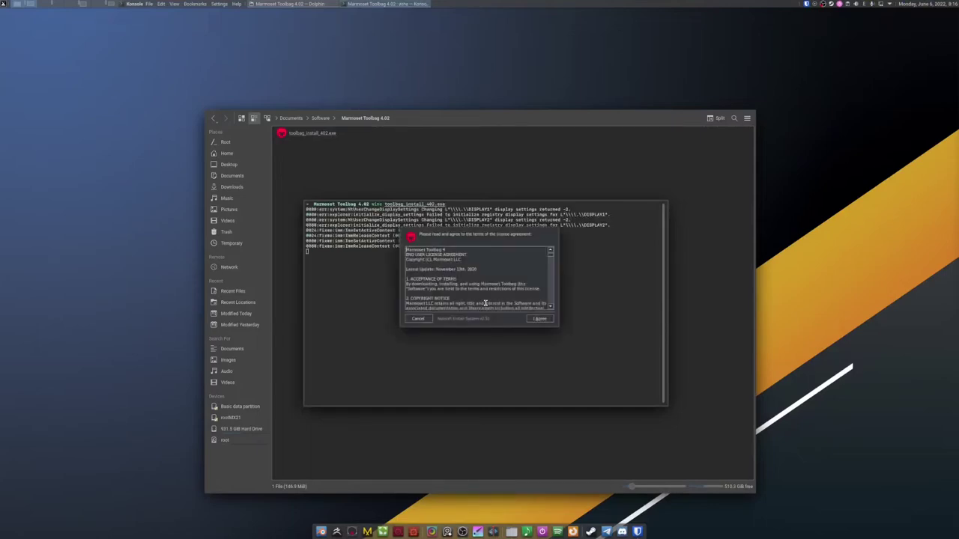
click(541, 319)
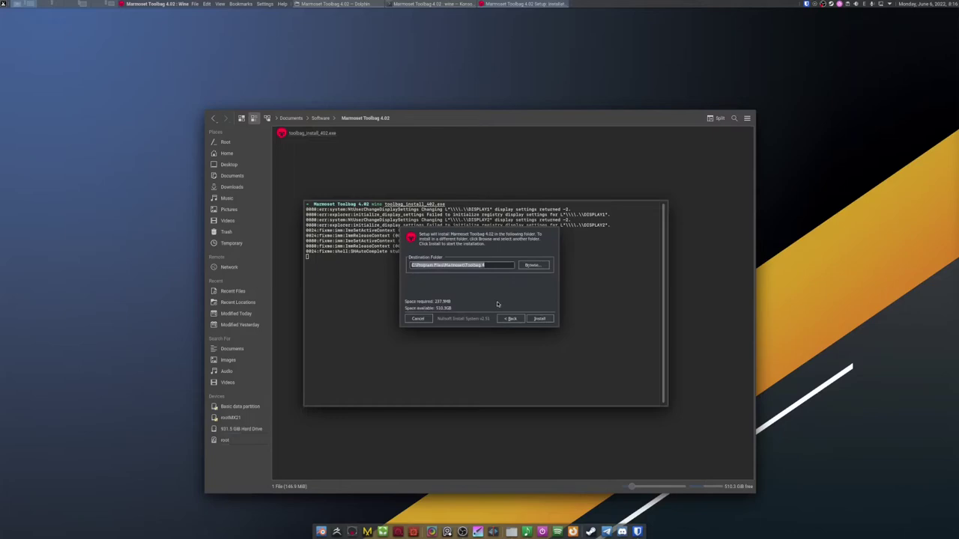
click(533, 319)
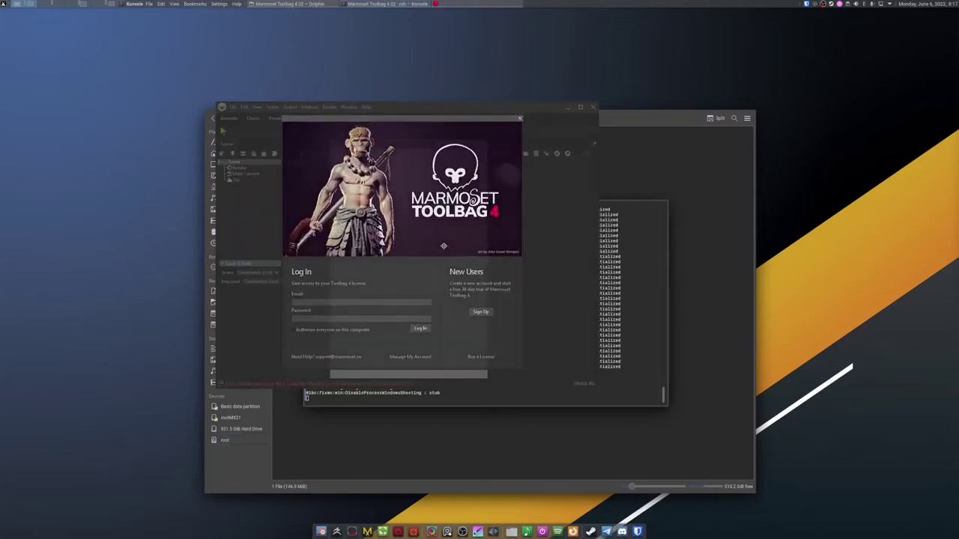
Close Toolbag's login window, quit the program and dismiss the error dialog
click(523, 124)
click(469, 284)
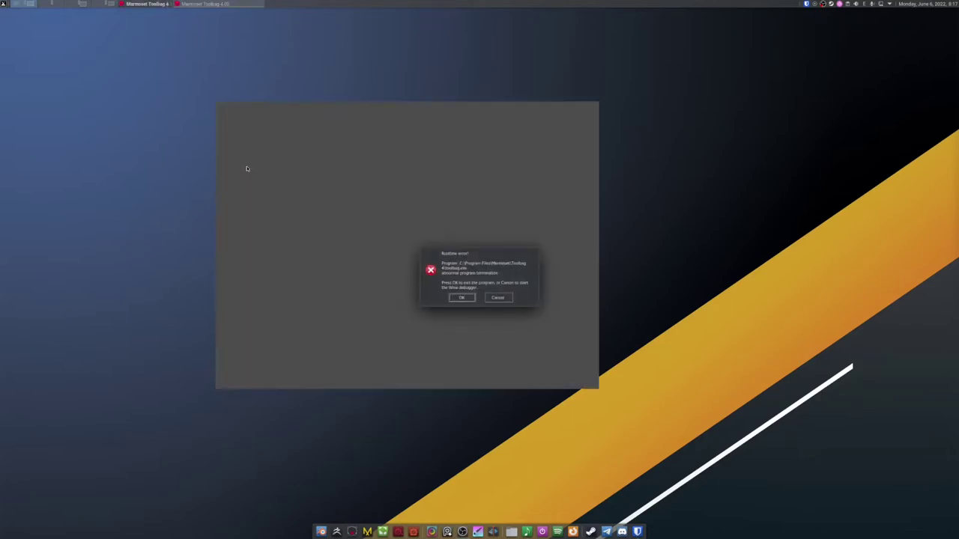
click(451, 298)
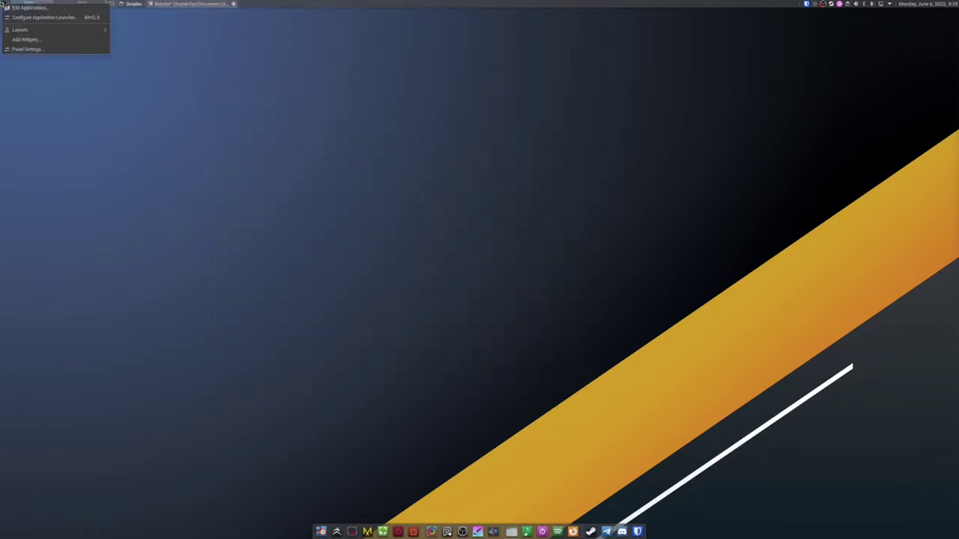
In the KDE Menu Editor, find the Marmoset Toolbag 4 Video entry and set it to run in a terminal
click(63, 50)
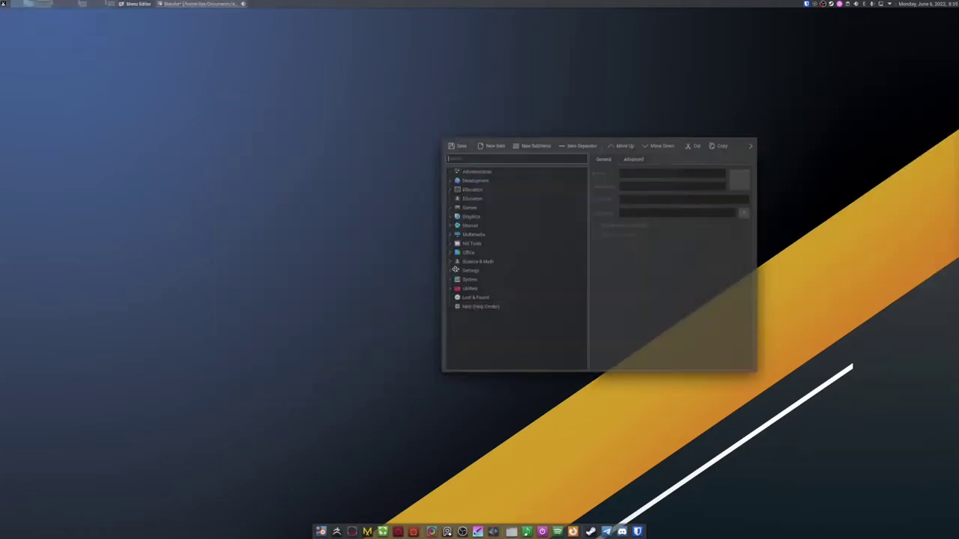
click(554, 174)
drag(555, 207, 537, 207)
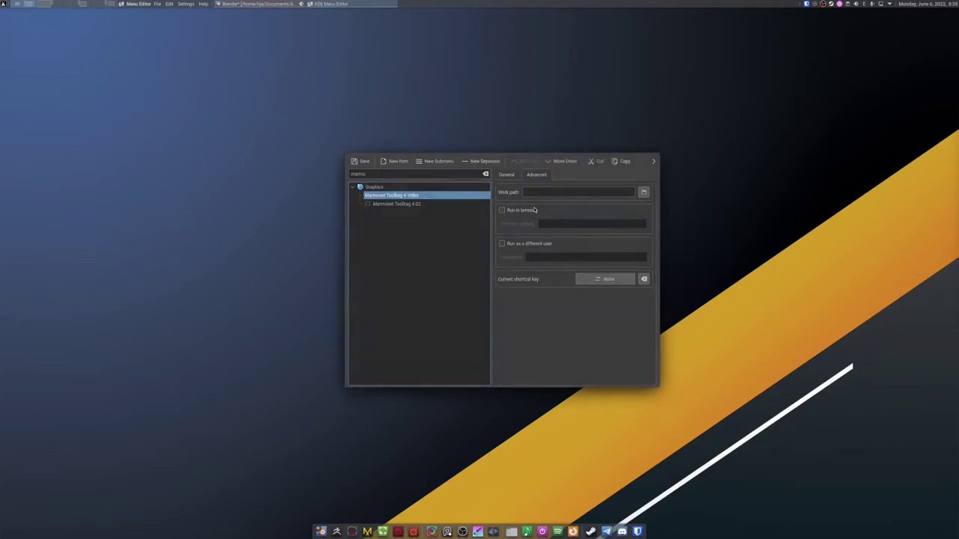
click(534, 210)
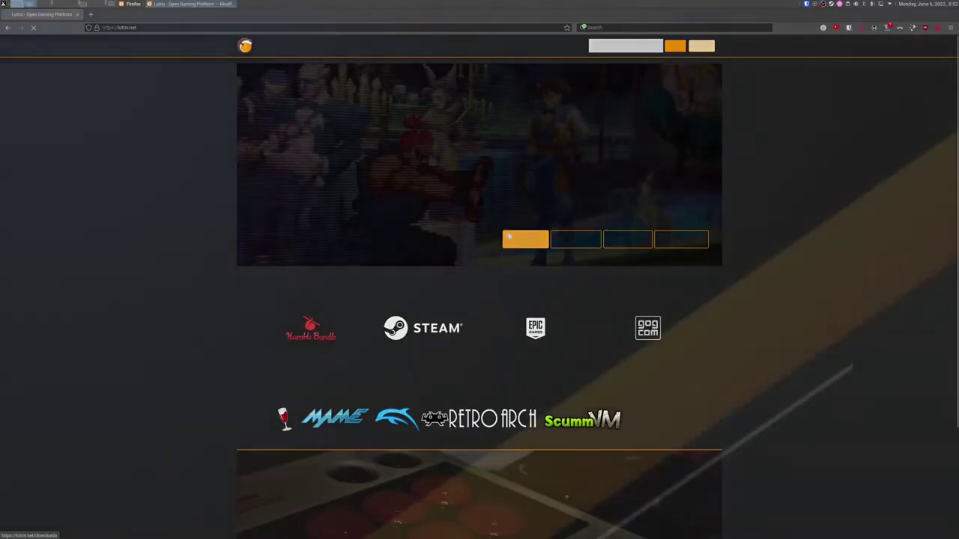
Open the Lutris downloads page and examine the installation instructions for the different Linux distributions
click(517, 245)
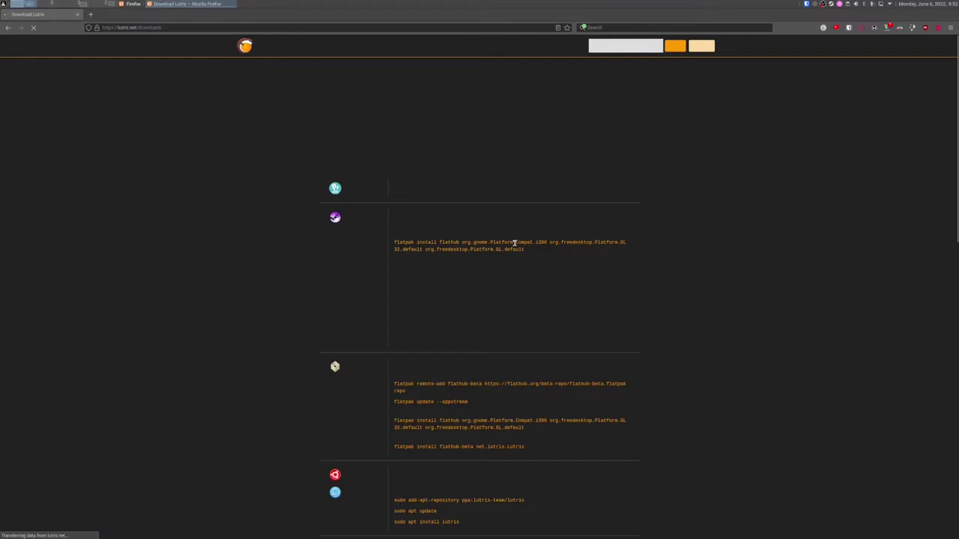
scroll(520, 277, down, 2)
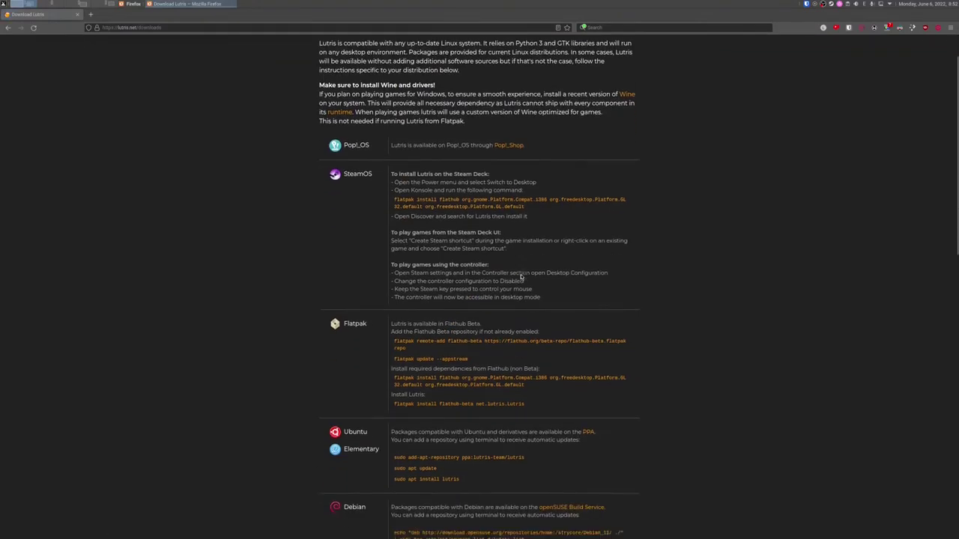
scroll(520, 277, down, 7)
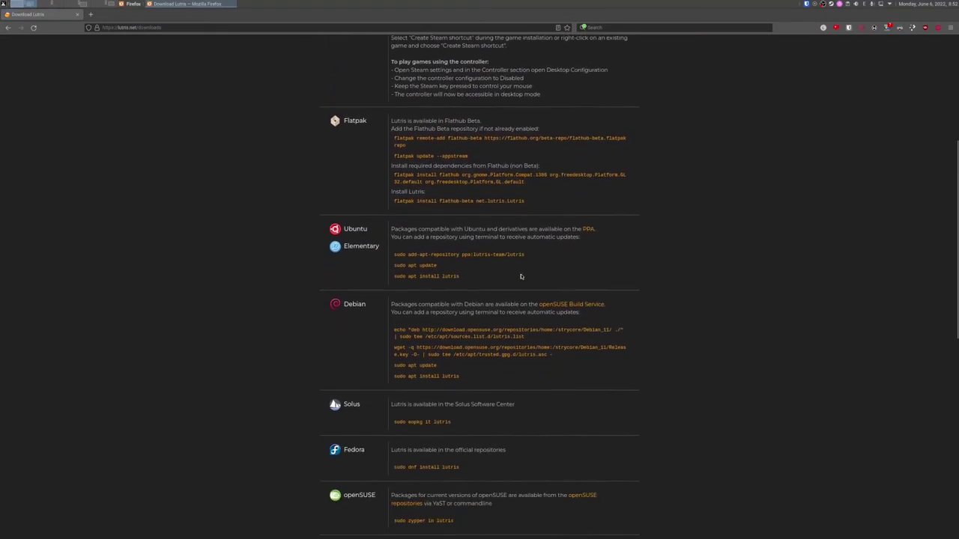
scroll(521, 277, down, 2)
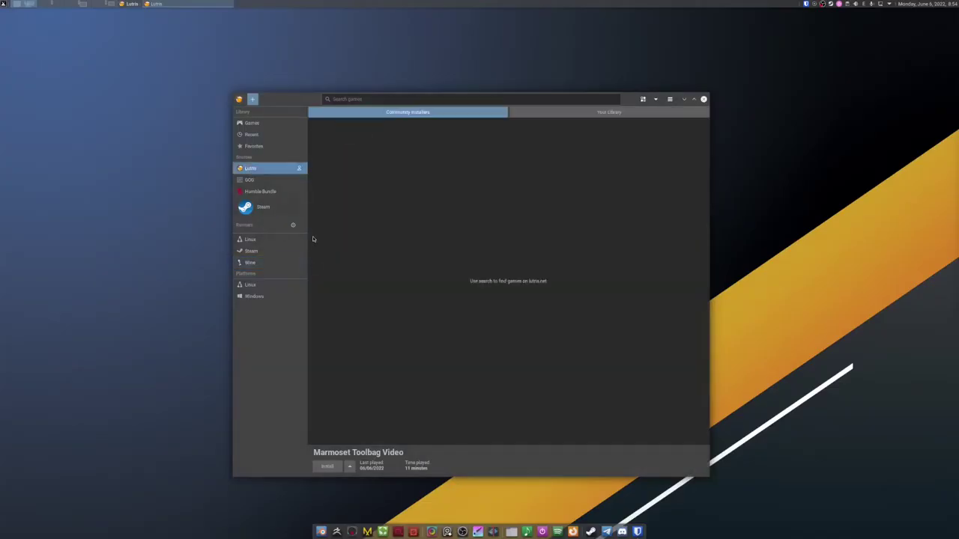
Add a Wine game in Lutris with Toolbag 4's toolbag.exe as executable and the .wine folder as working directory and Wine prefix
click(250, 263)
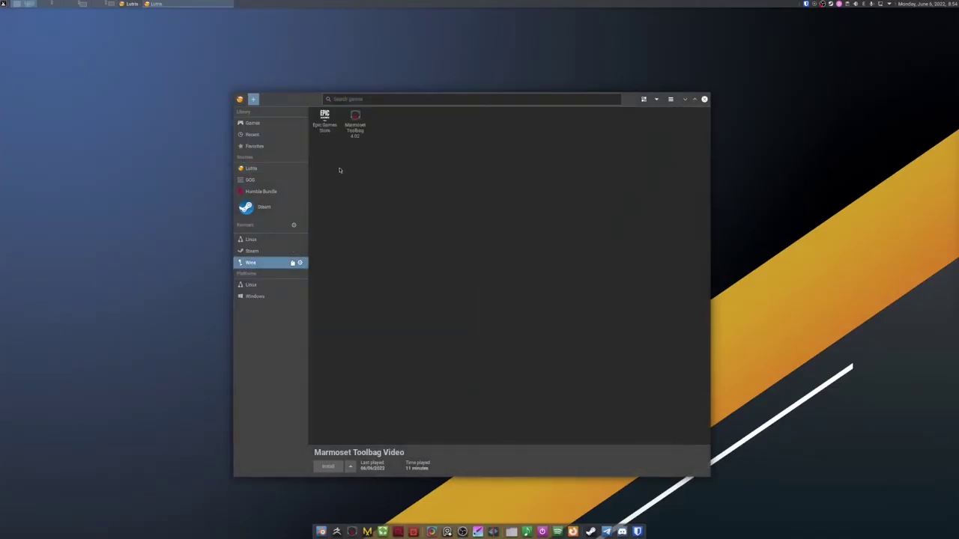
click(254, 100)
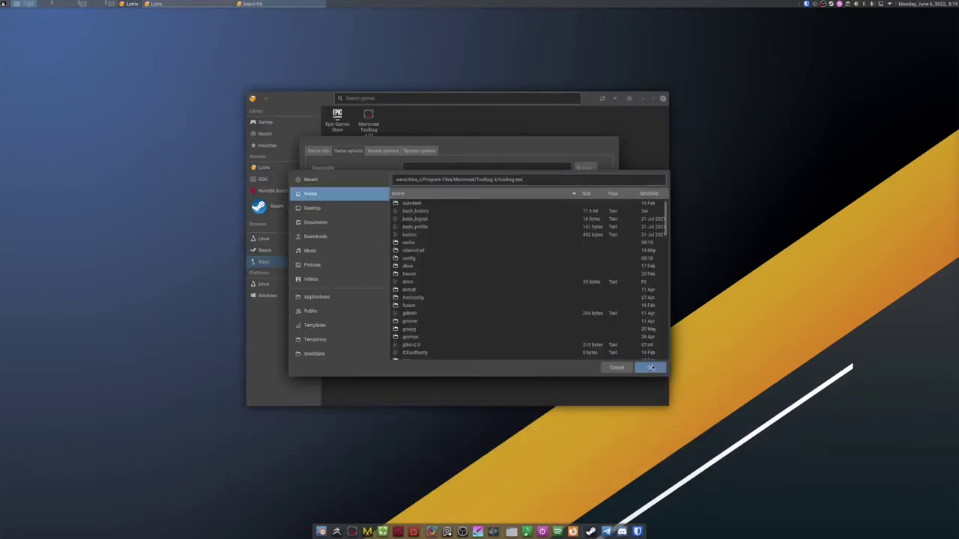
text(.wine/)
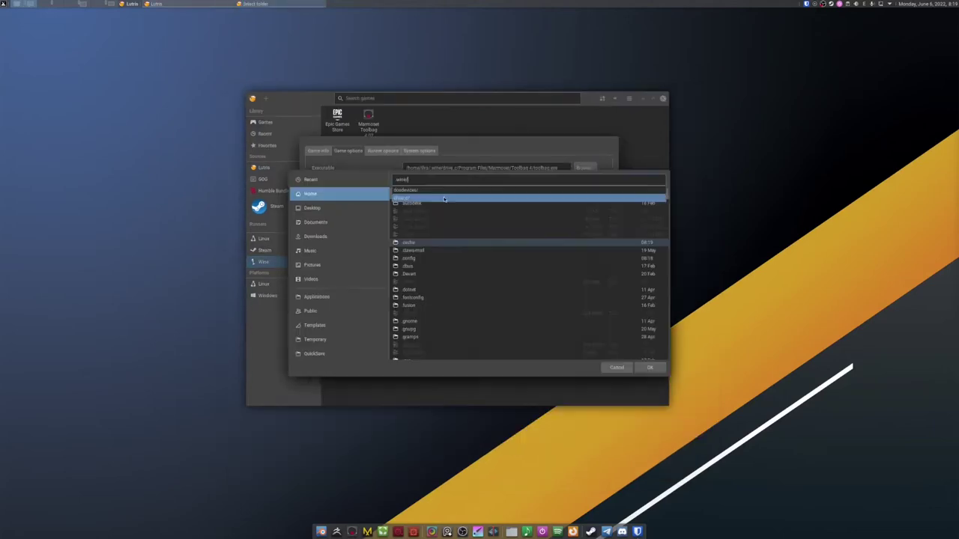
key(Return)
drag(474, 197, 385, 197)
middle_click(411, 209)
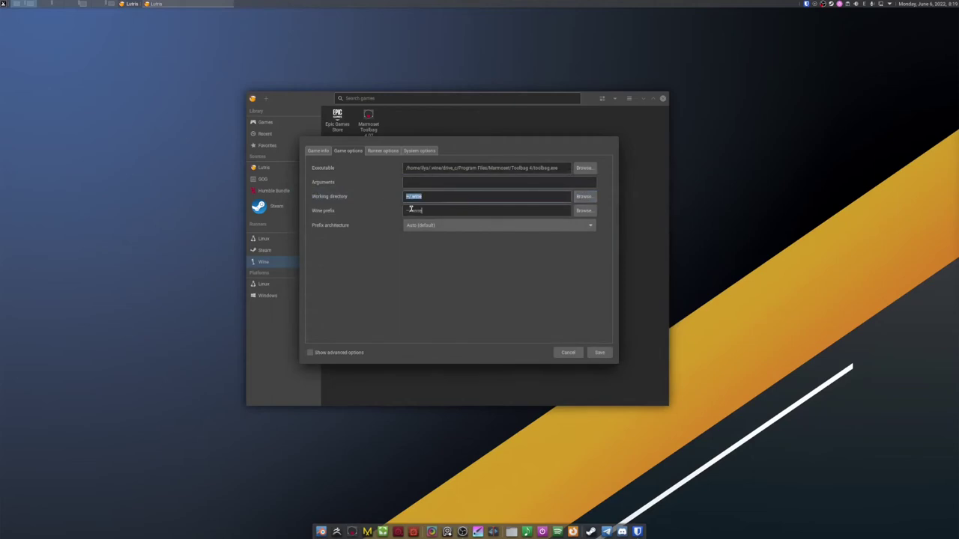
Set the runner to the system Wine version with DXVK/VKD3D disabled, then save the entry and launch Toolbag
click(382, 151)
click(450, 185)
click(414, 188)
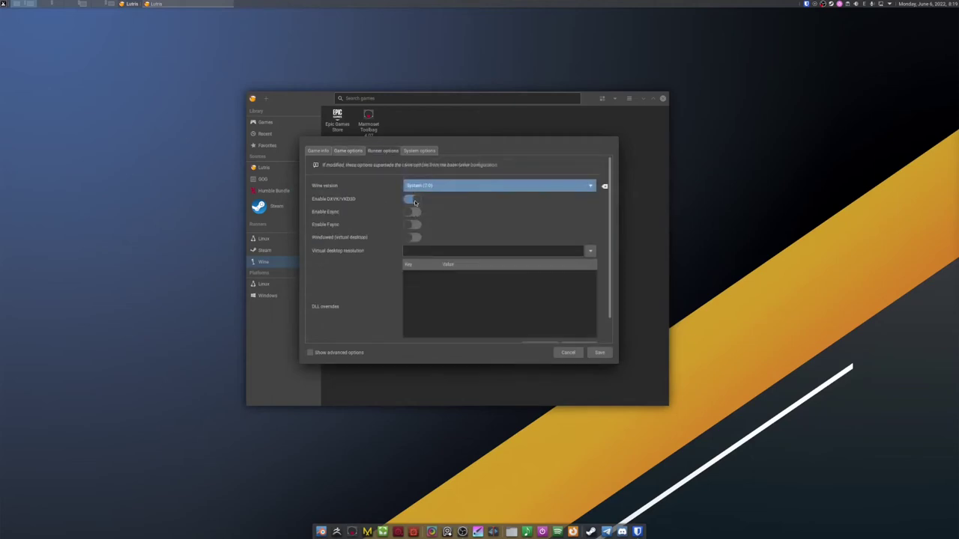
click(414, 202)
click(599, 353)
double_click(400, 128)
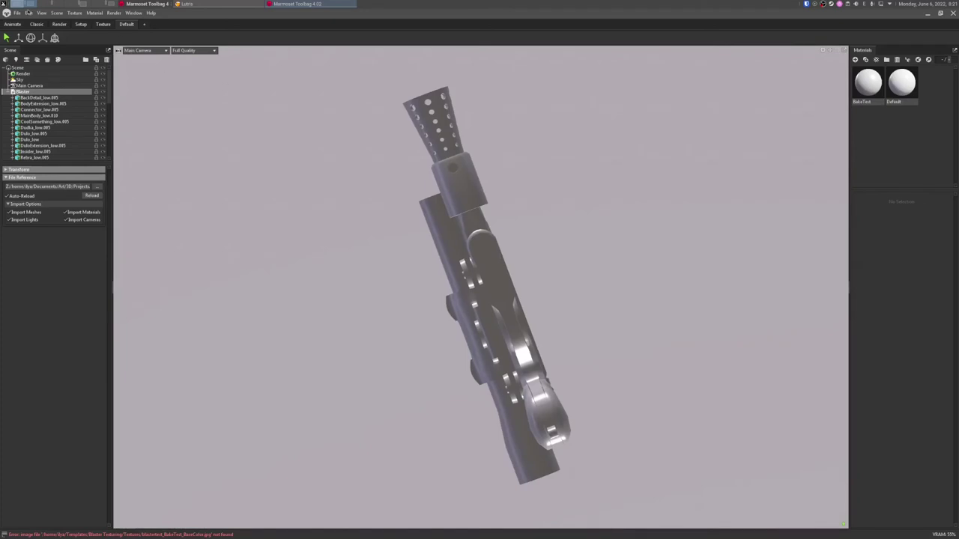
Enable tablet-friendly input with the Windows 8 Pointer tablet backend in the preferences, and quit without saving the scene
click(28, 12)
click(45, 73)
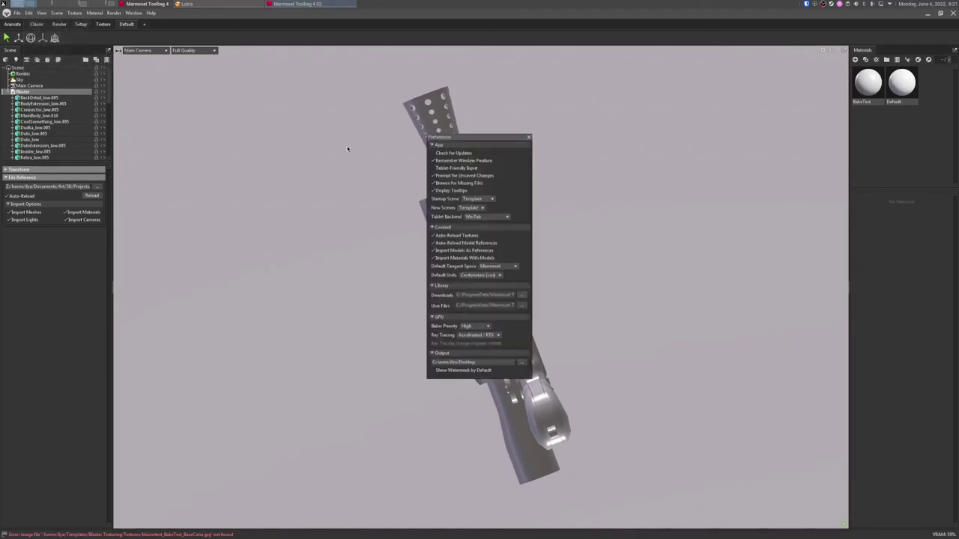
click(432, 168)
click(468, 217)
click(479, 223)
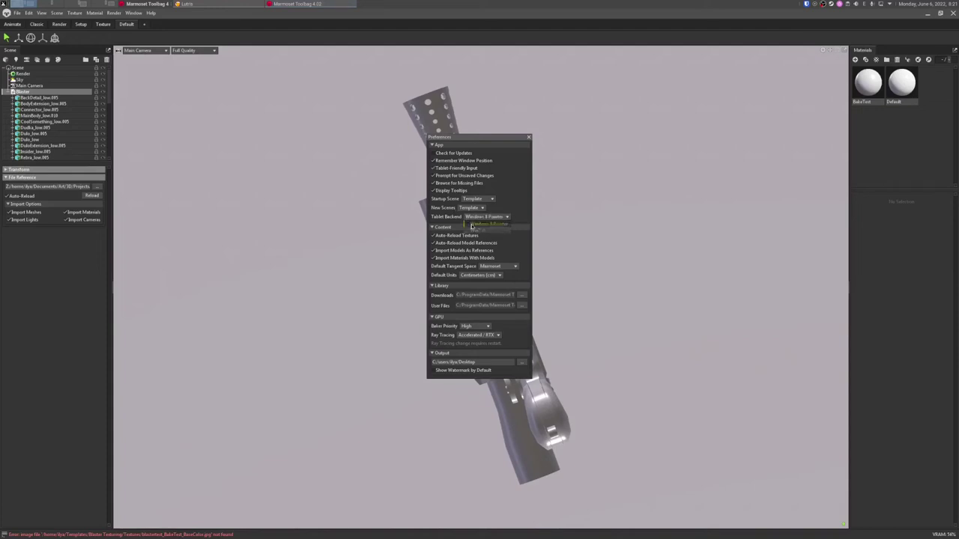
click(528, 137)
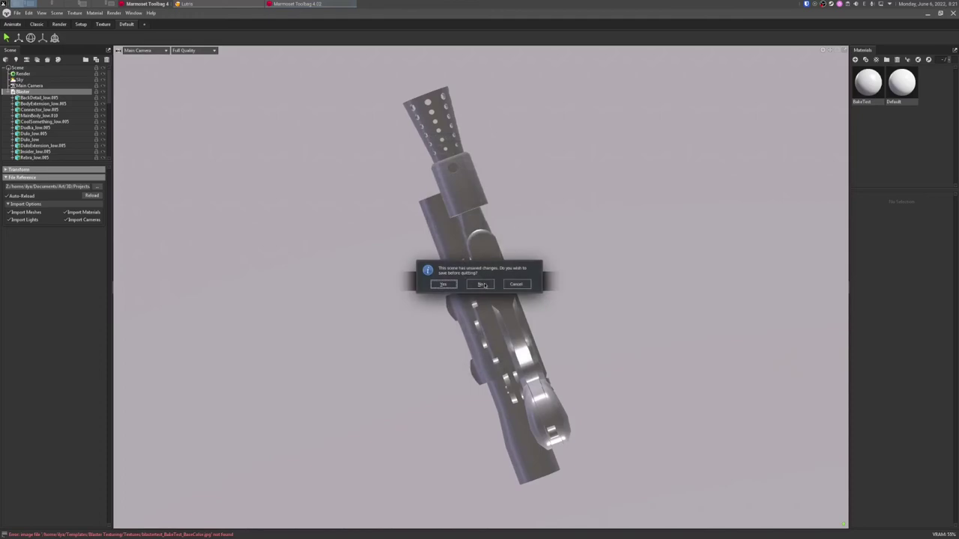
click(483, 285)
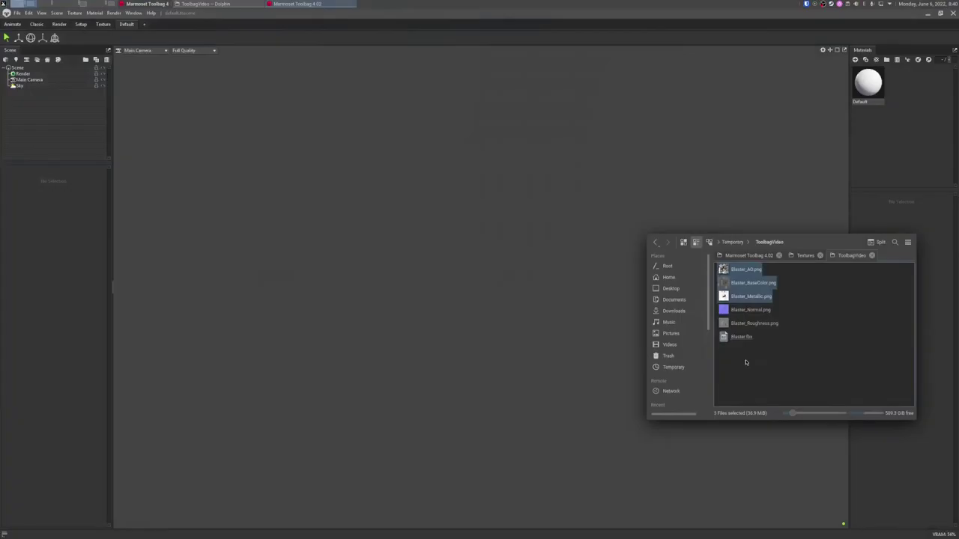
Import Blaster.fbx from the ToolbagVideo folder into the empty scene
click(744, 364)
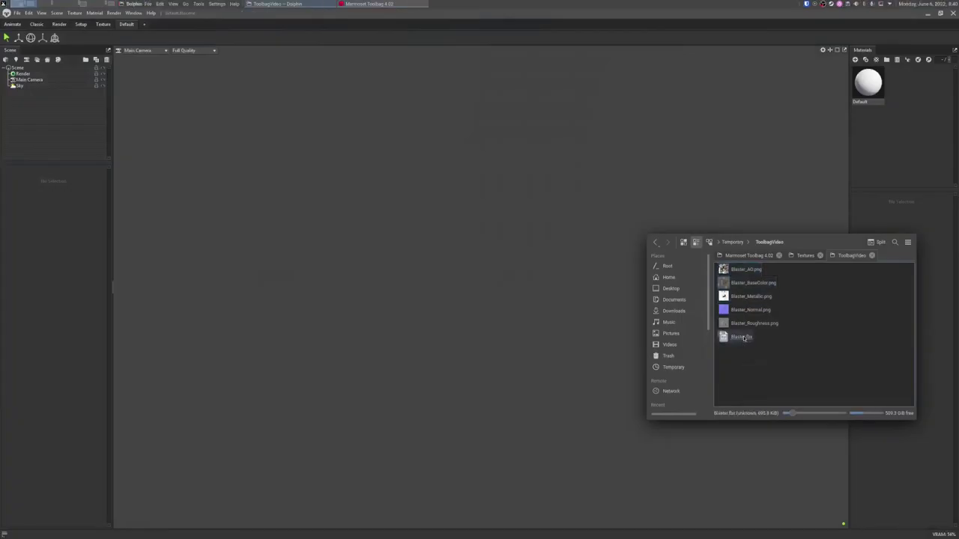
drag(743, 338, 560, 328)
Select the blaster's main body and assign Blaster_BaseColor.png to its material's albedo map and Blaster_Normal.png to its normal map
click(500, 290)
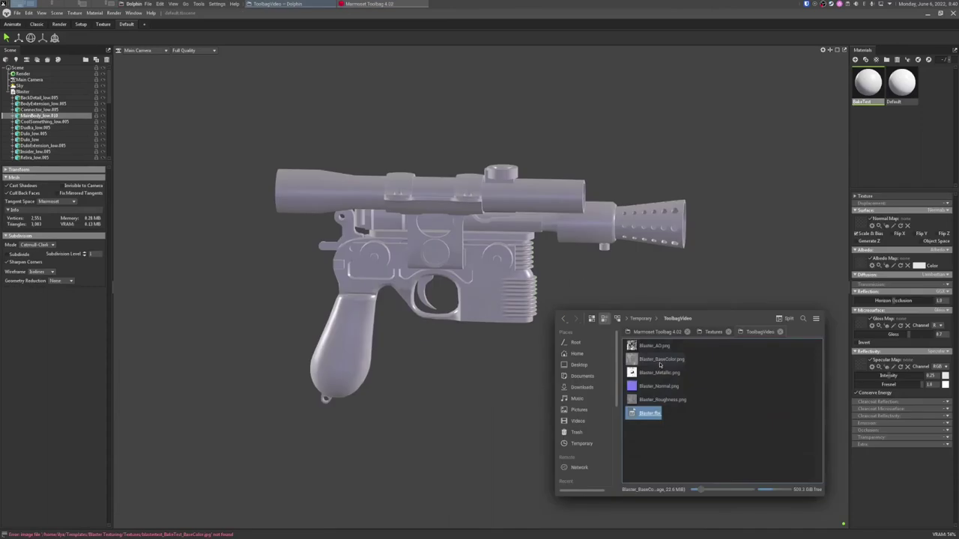
drag(661, 359, 863, 260)
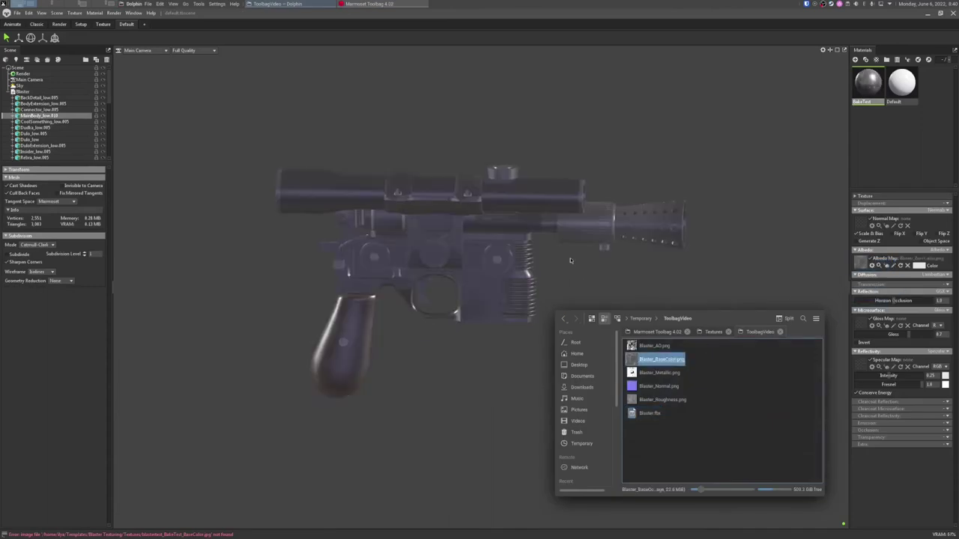
drag(659, 385, 868, 222)
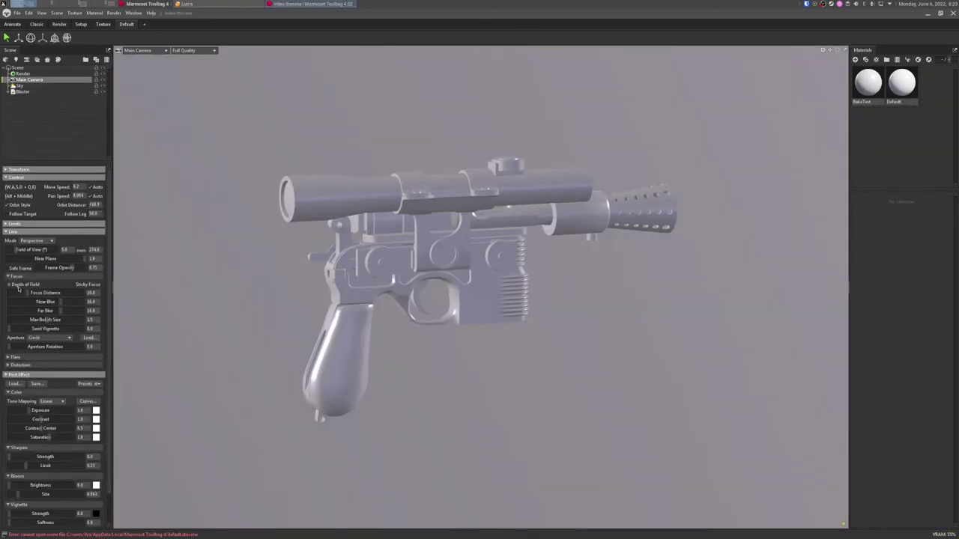
Enable depth of field on the main camera and increase the focus distance until the blaster is sharp
click(9, 285)
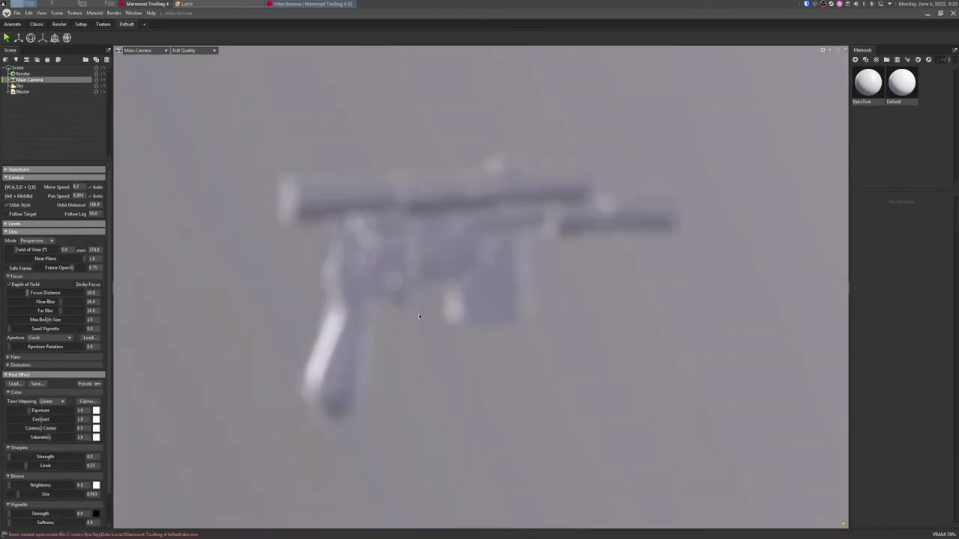
drag(30, 293, 171, 294)
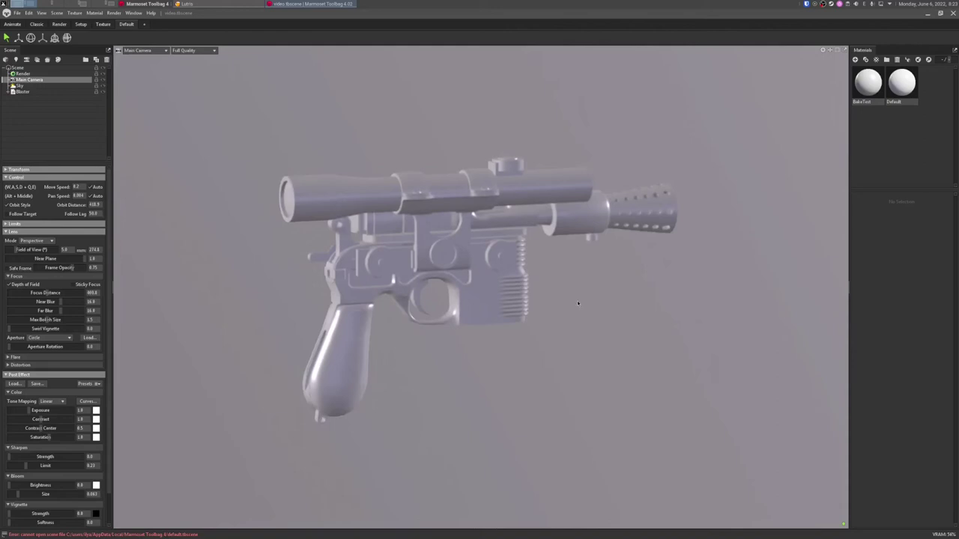